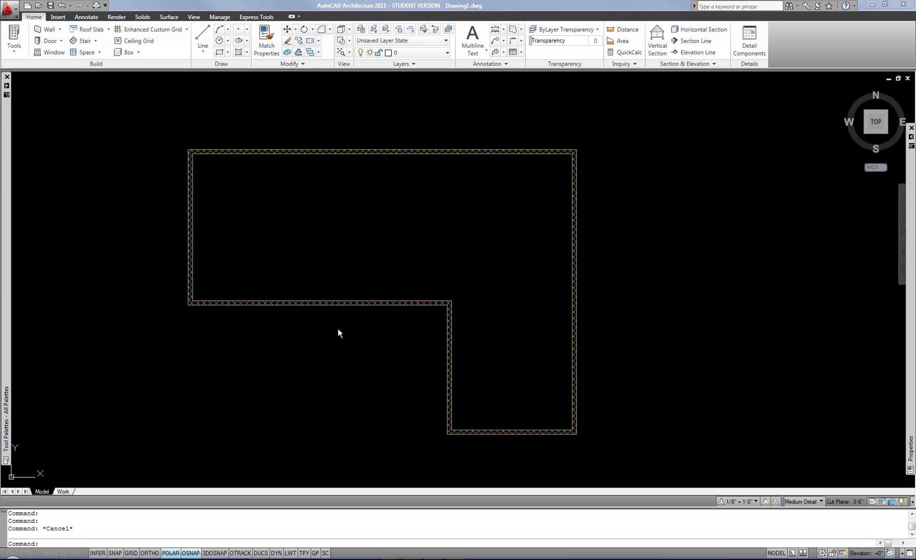
Expand the Build panel's Roof Slab list to show Roof Slab, Roof and Slab.
left_click(233, 6)
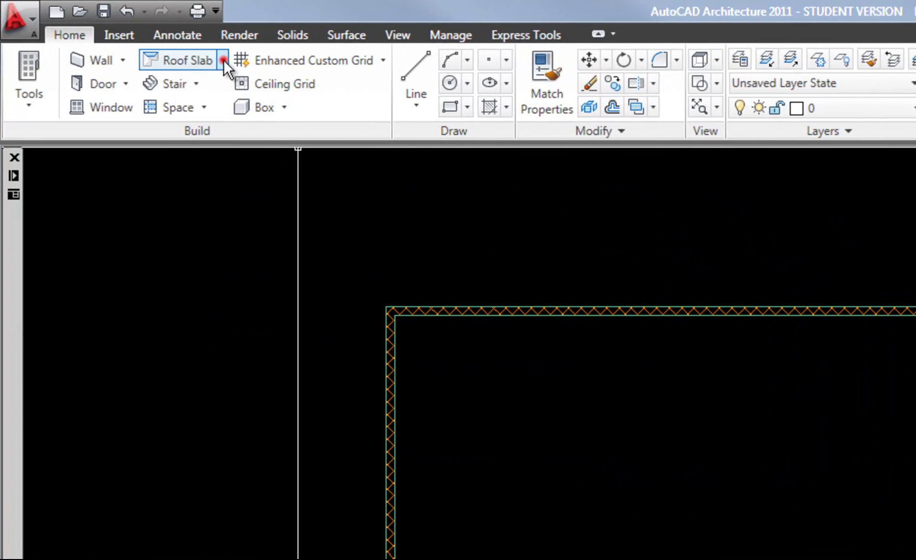
left_click(223, 60)
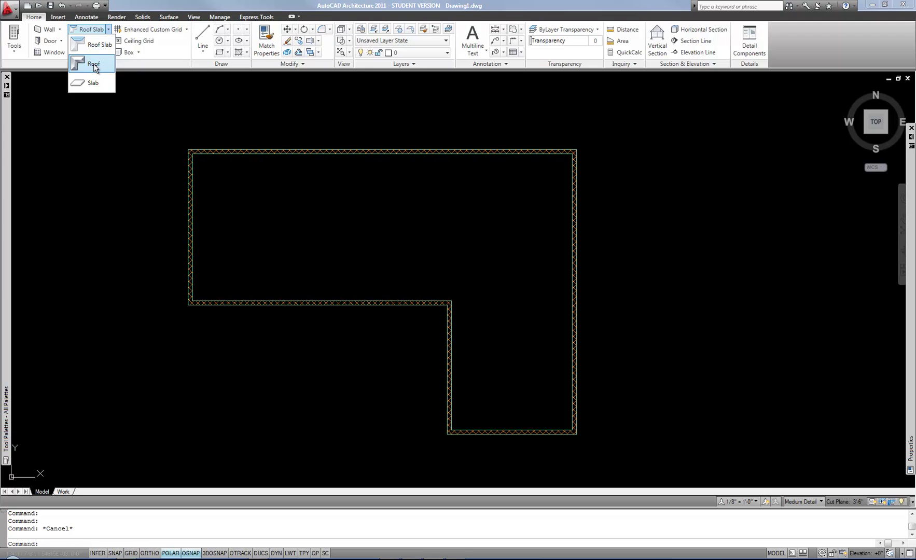
Start a new roof and set its plate height to 12'-0" in Properties.
left_click(95, 65)
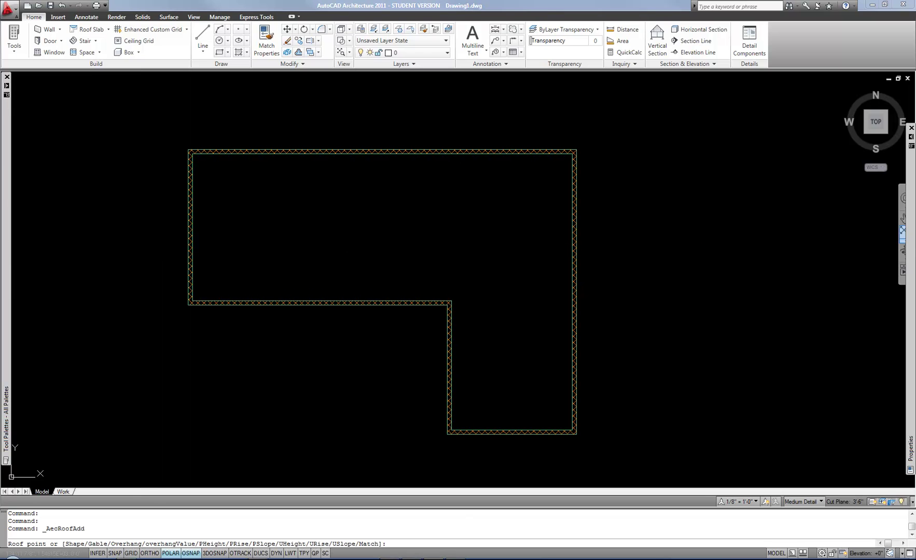
mouse_move(909, 246)
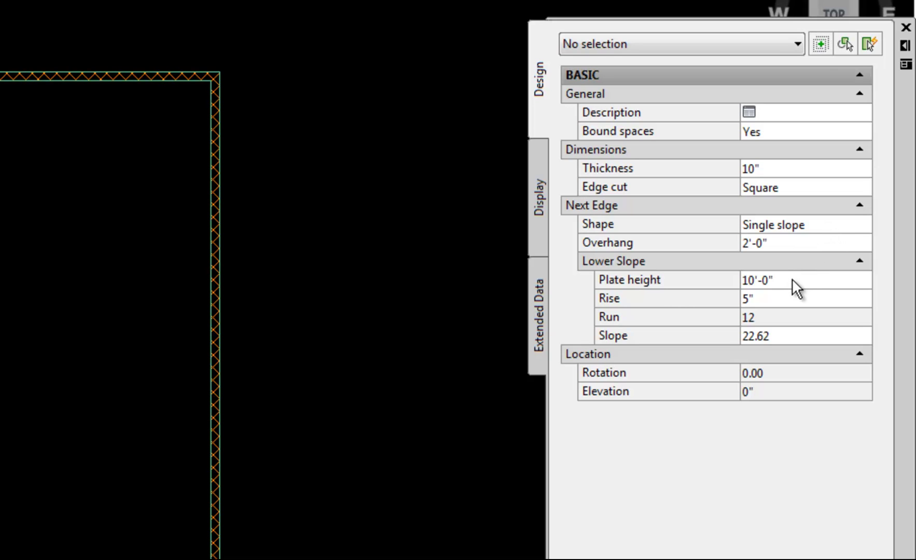
left_click(778, 280)
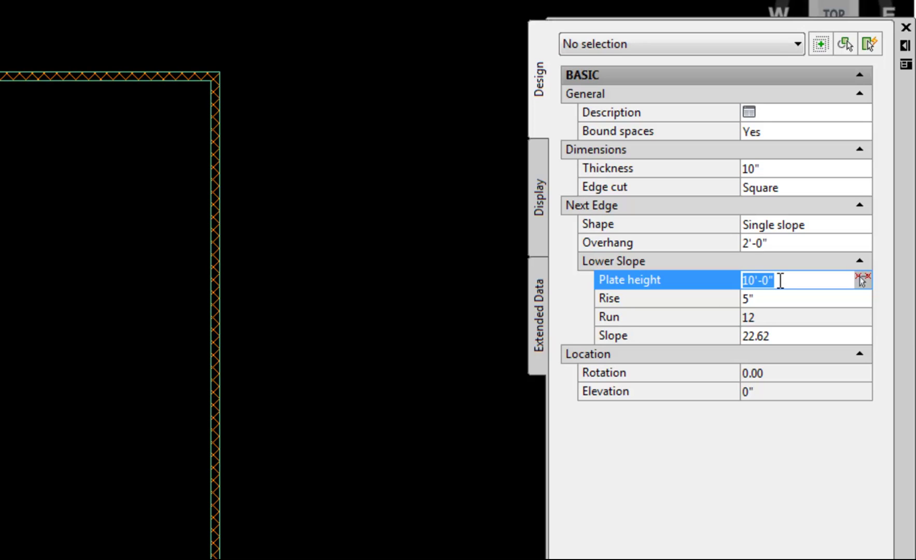
type("12")
key("Tab")
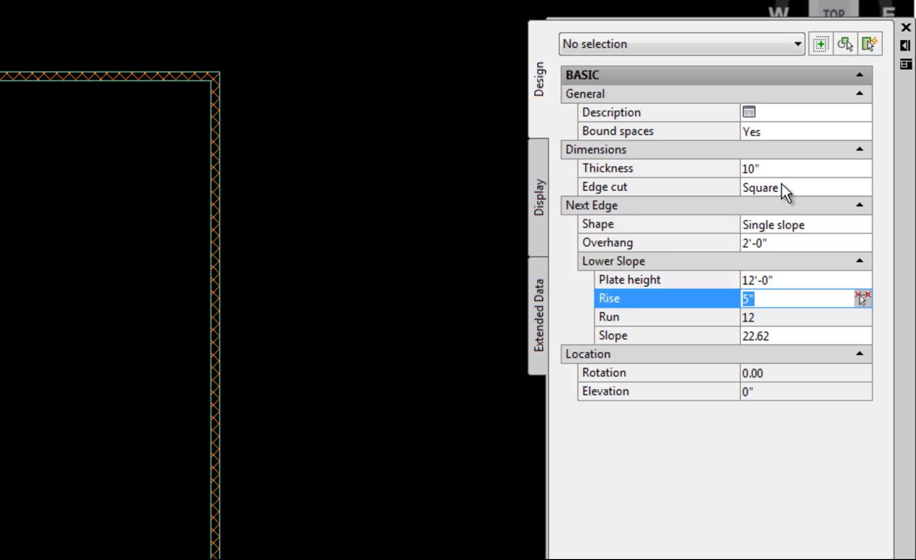
Keep the square edge cut and review the roof's overhang, rise and run values.
left_click(786, 184)
left_click(864, 187)
left_click(732, 28)
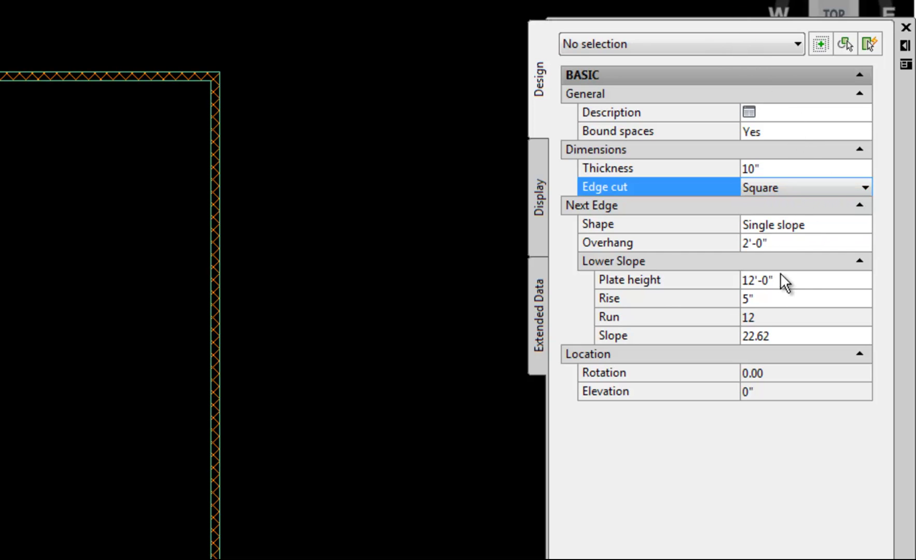
left_click(780, 241)
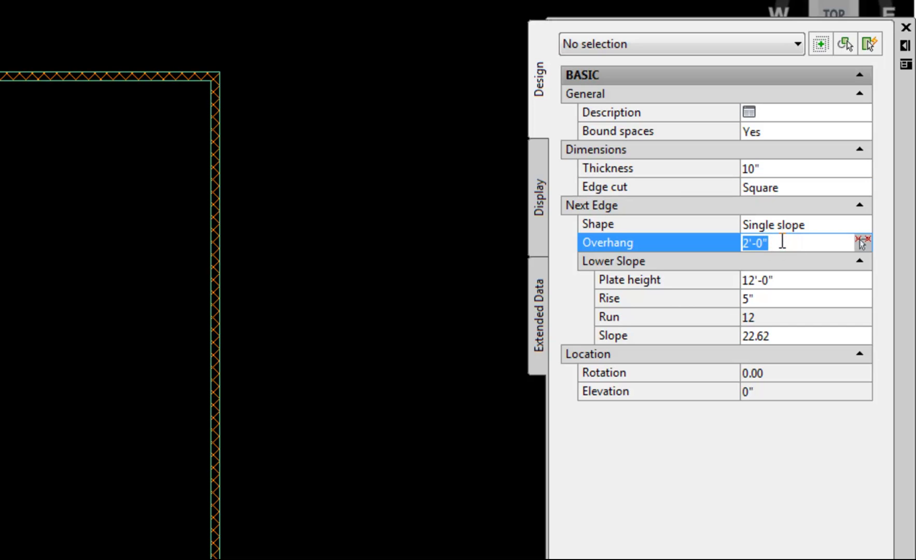
left_click(776, 298)
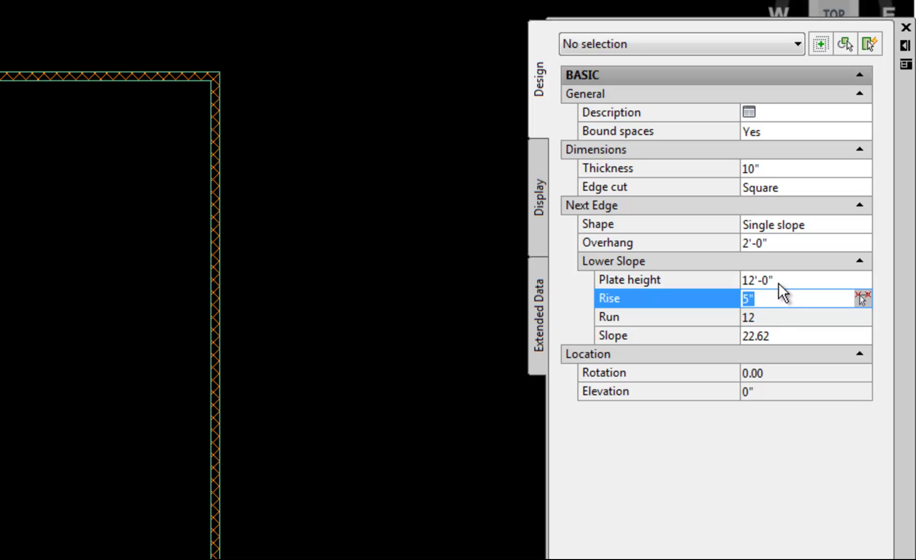
left_click(768, 312)
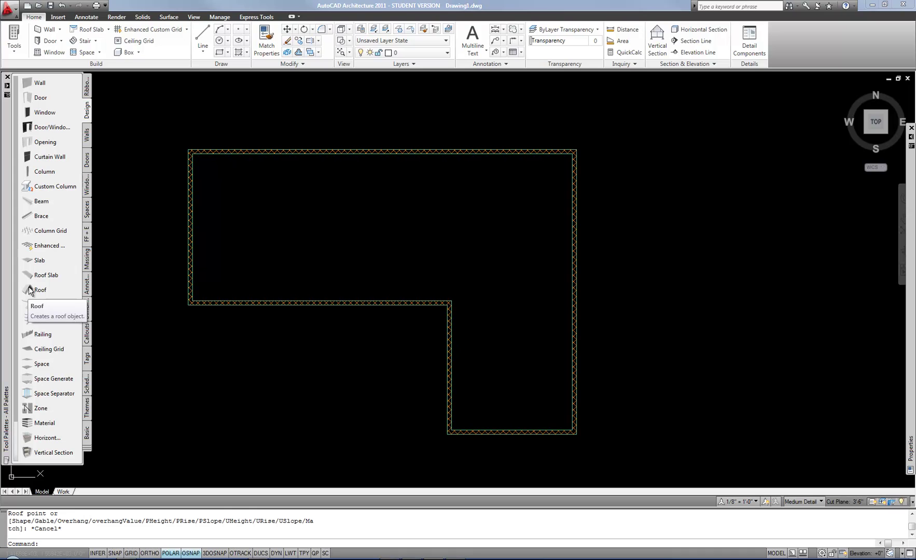
Start a new roof from the Design palette, trying a 4" rise then restoring 5".
left_click(29, 290)
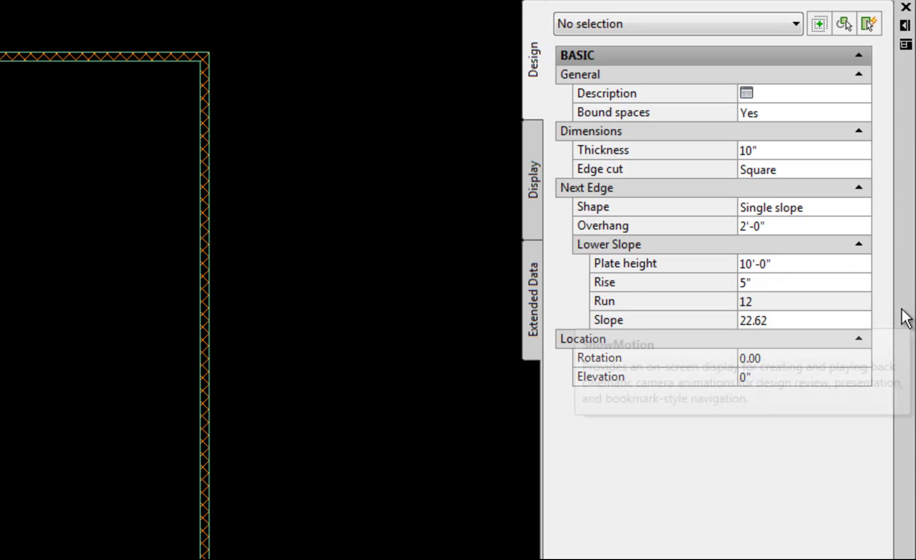
left_click(784, 281)
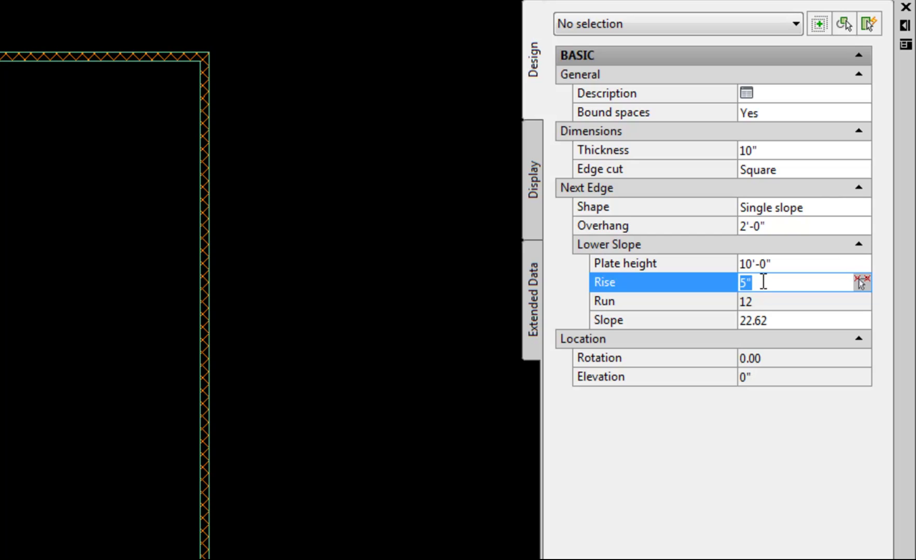
key("Tab")
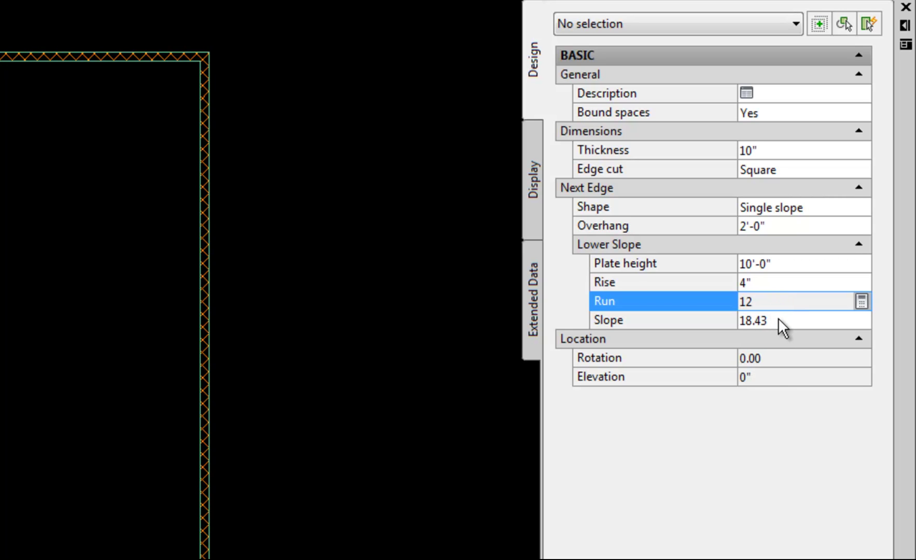
left_click(767, 281)
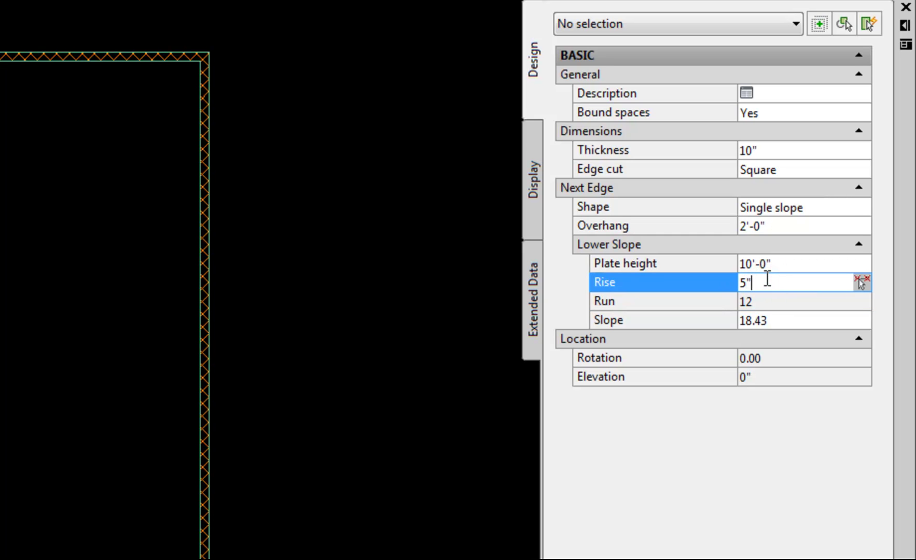
key("Tab")
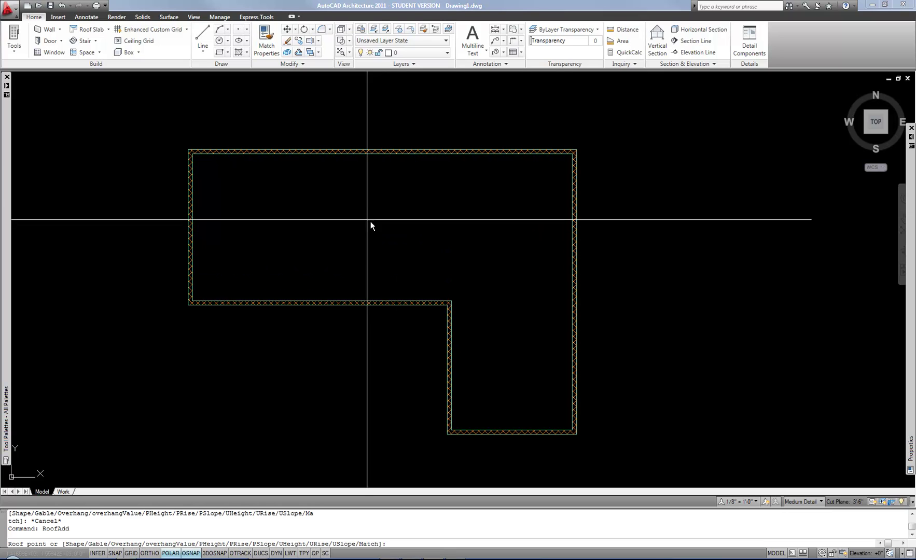
Draw the roof through the six outer corners of the L-shaped walls.
left_click(188, 151)
left_click(188, 305)
left_click(445, 305)
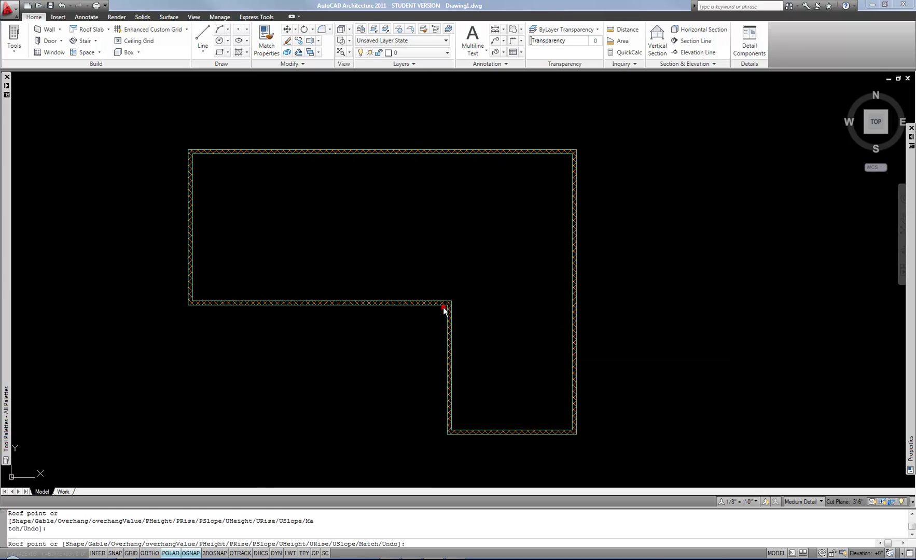
left_click(447, 435)
left_click(576, 435)
left_click(577, 149)
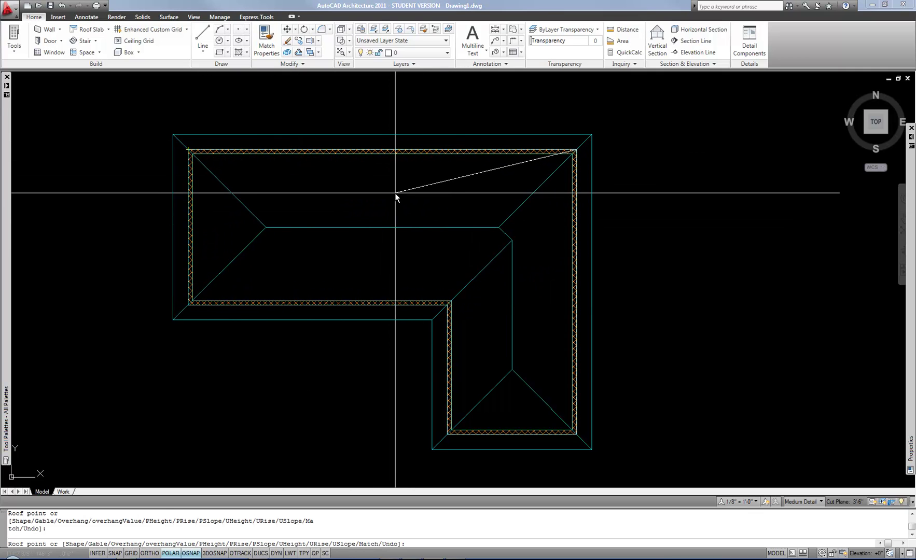
key("Return")
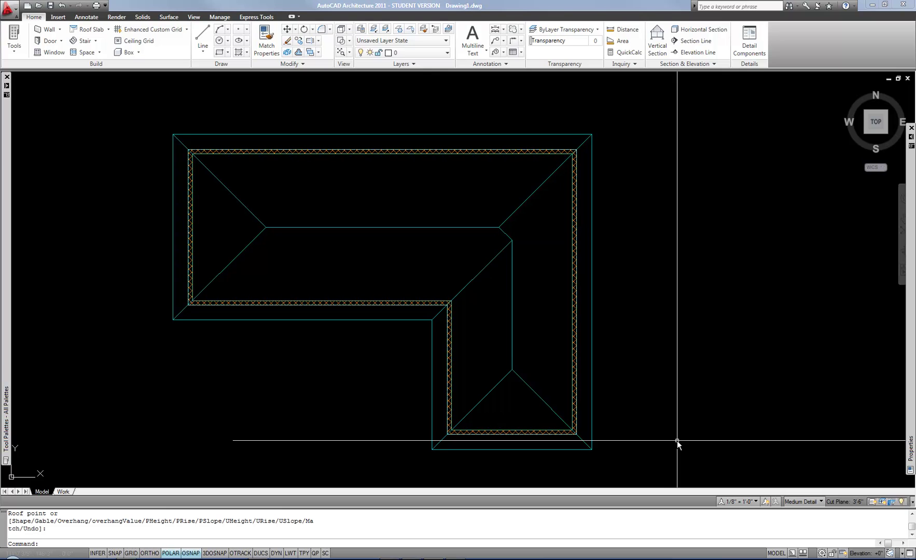
Show the building in a 3D view with the Shaded with edges visual style.
left_click(512, 135)
mouse_move(908, 265)
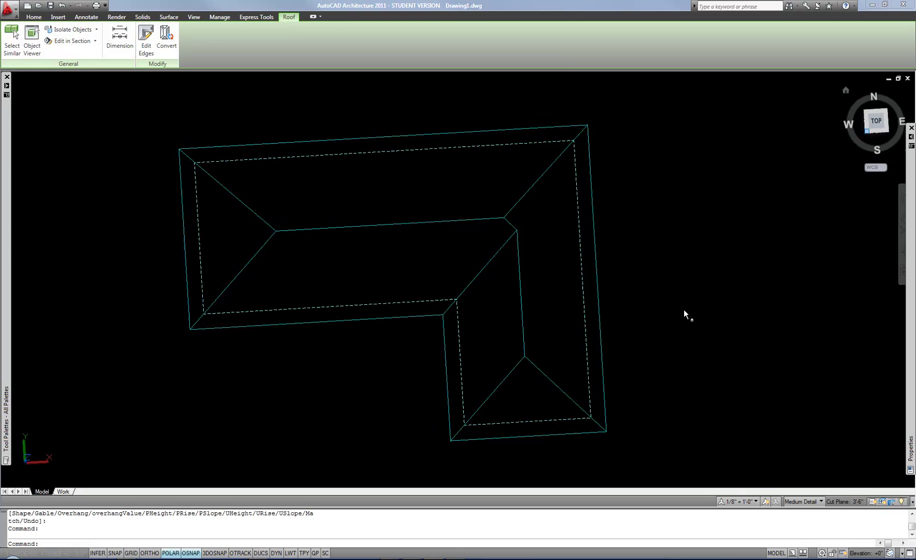
scroll(592, 407, "up", 2)
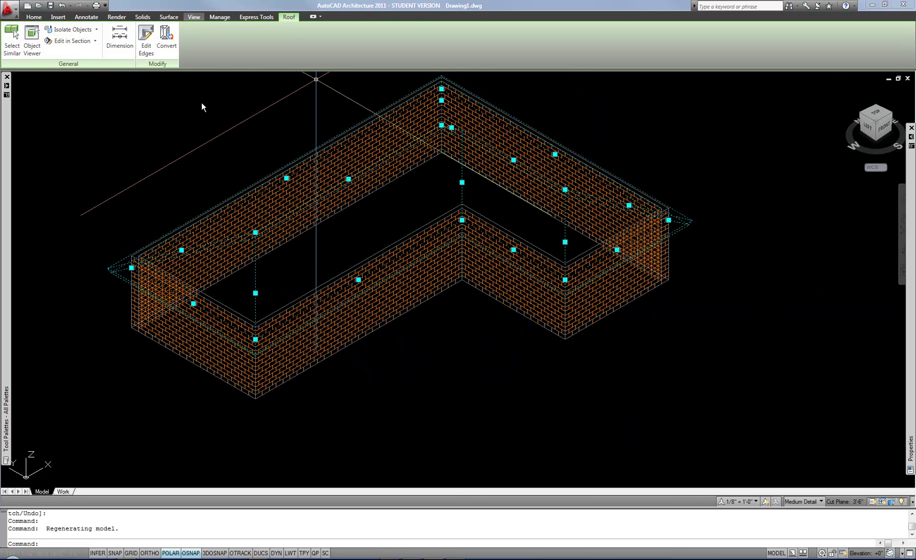
left_click(194, 17)
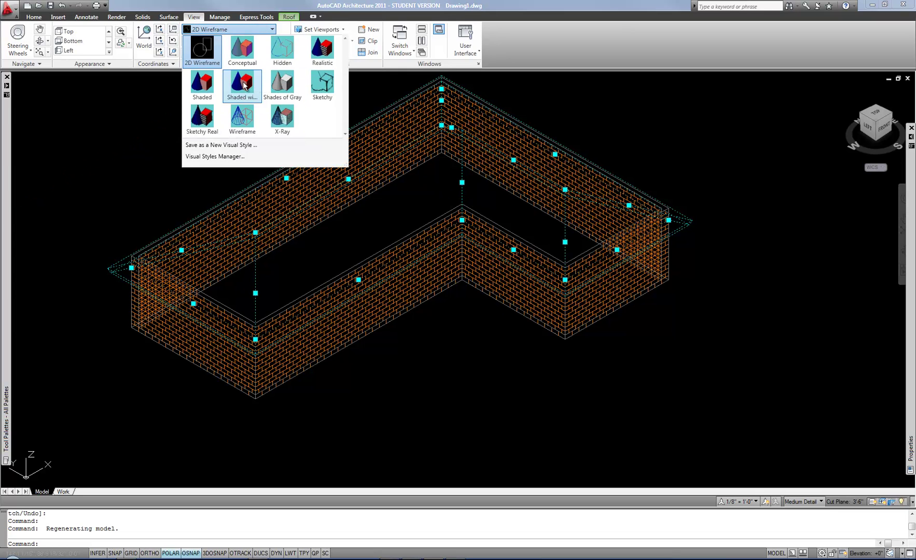
left_click(242, 83)
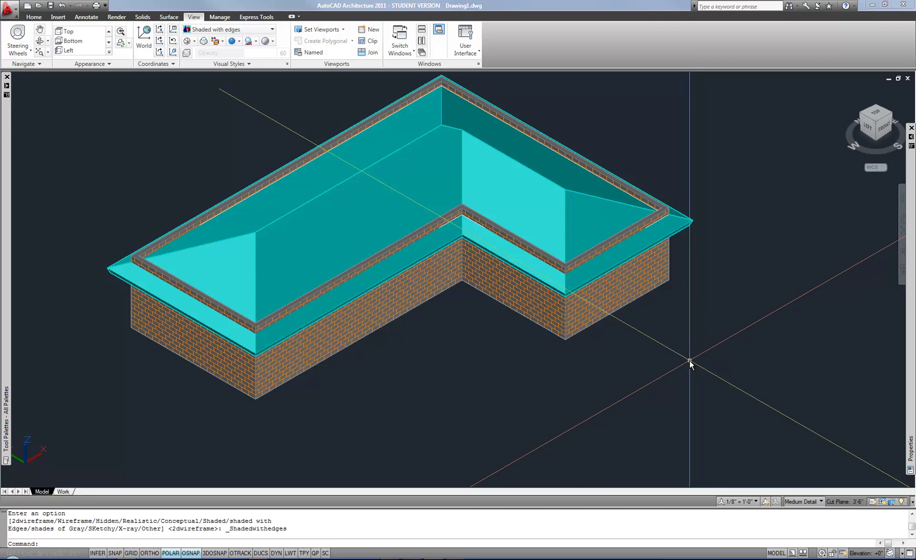
left_click(693, 222)
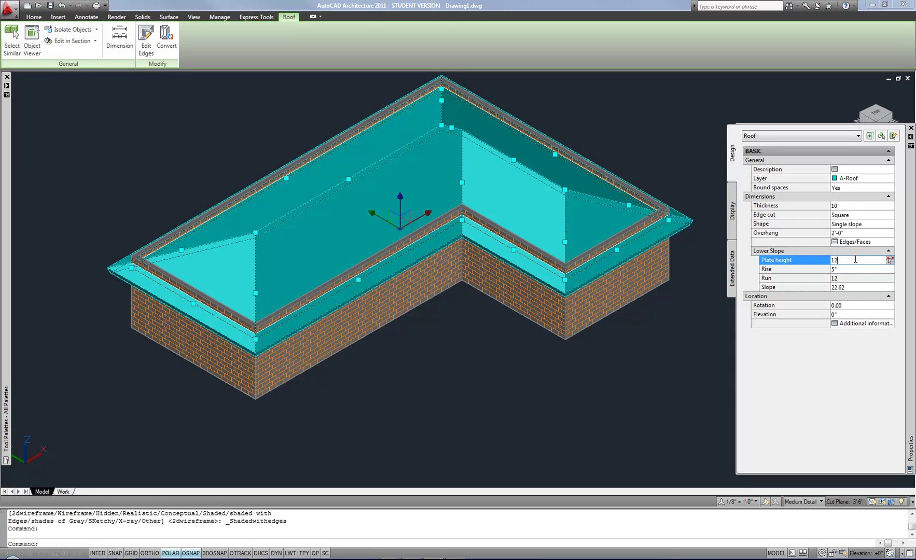
Set the roof's plate height to 12'.
left_click(856, 260)
type("12'")
key("Return")
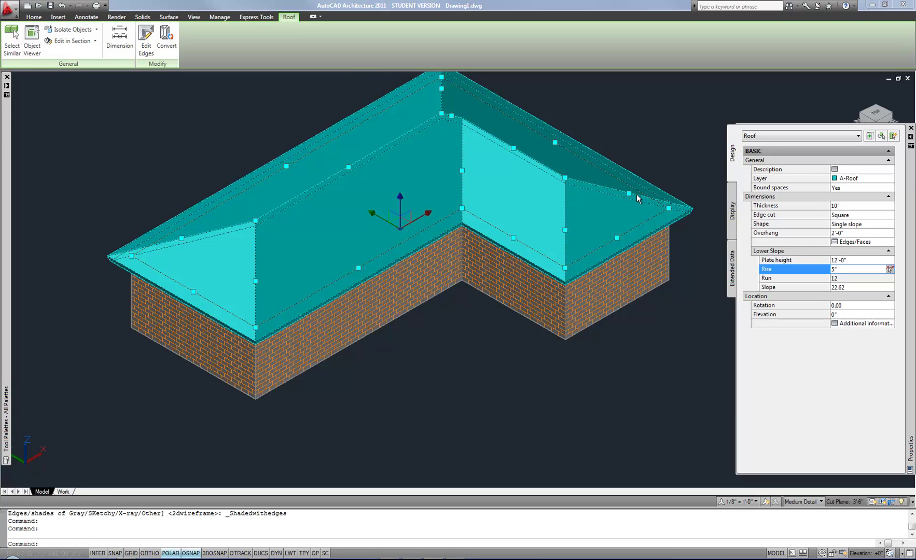
Return to a 2D Wireframe top plan view centred on the roof.
left_click(195, 17)
left_click(246, 33)
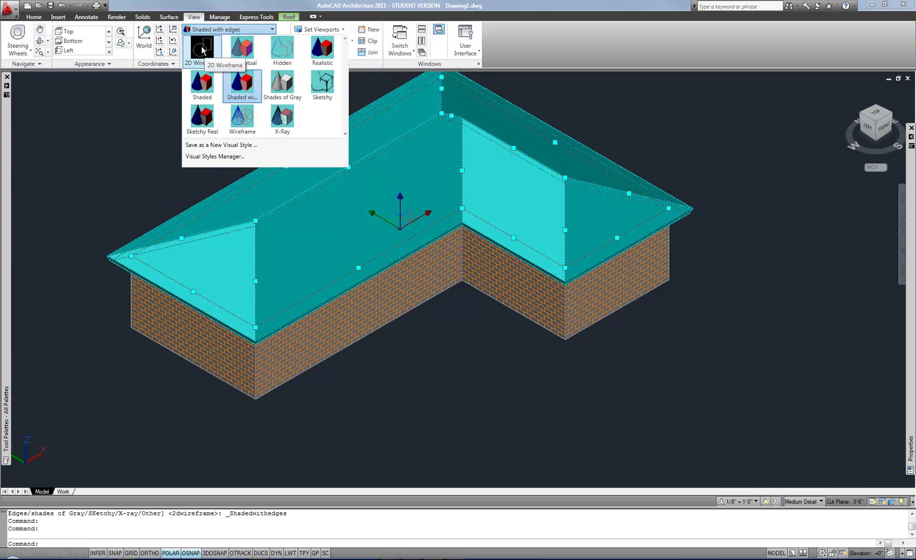
left_click(203, 49)
left_click(76, 32)
middle_click_drag(430, 270, 327, 265)
scroll(328, 266, "up", 2)
middle_click_drag(269, 234, 349, 258)
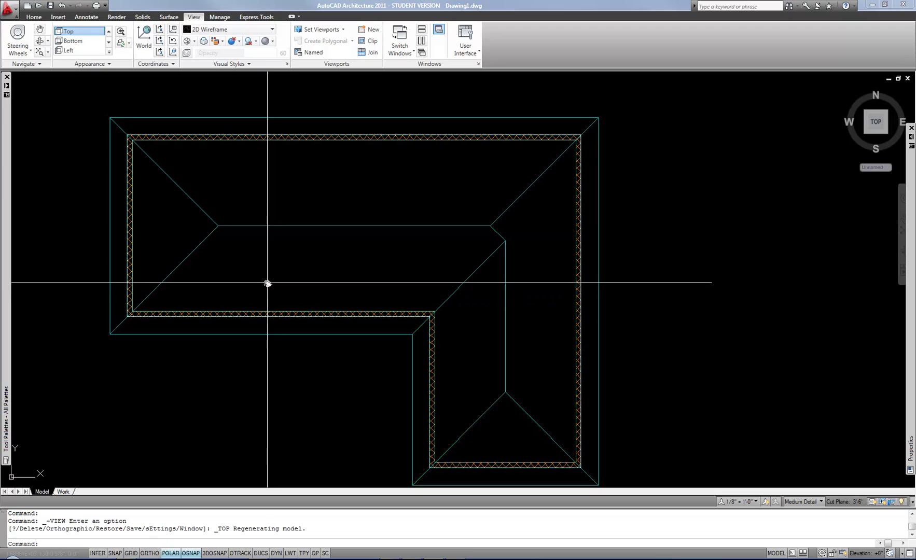
left_click(230, 227)
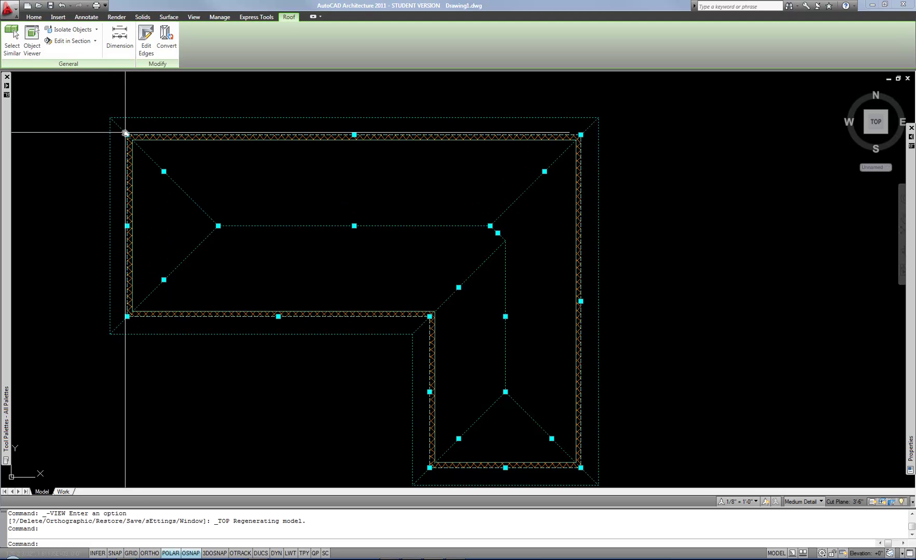
left_click(127, 135)
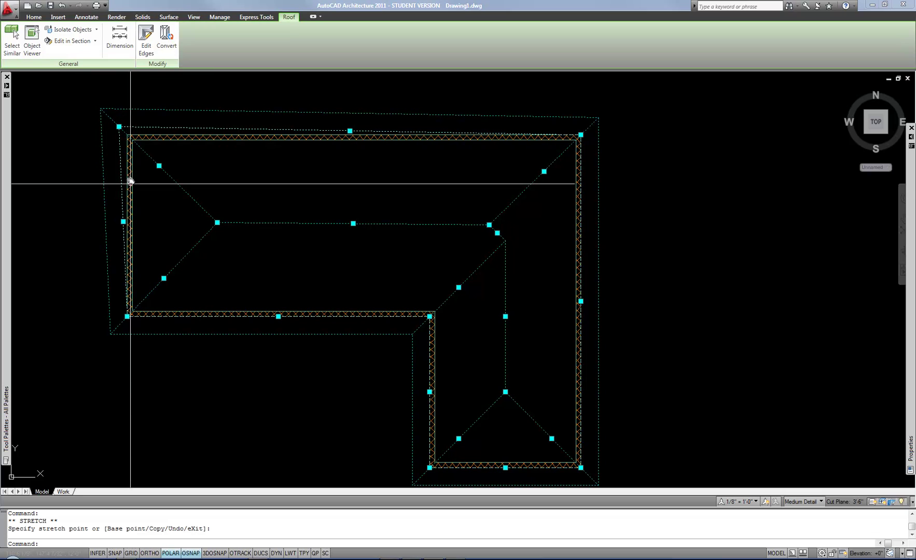
left_click(63, 6)
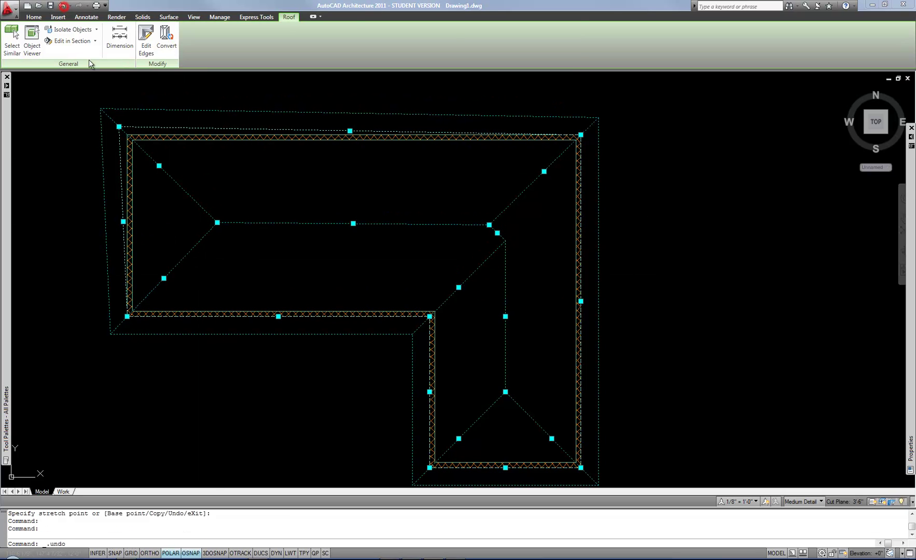
left_click(172, 179)
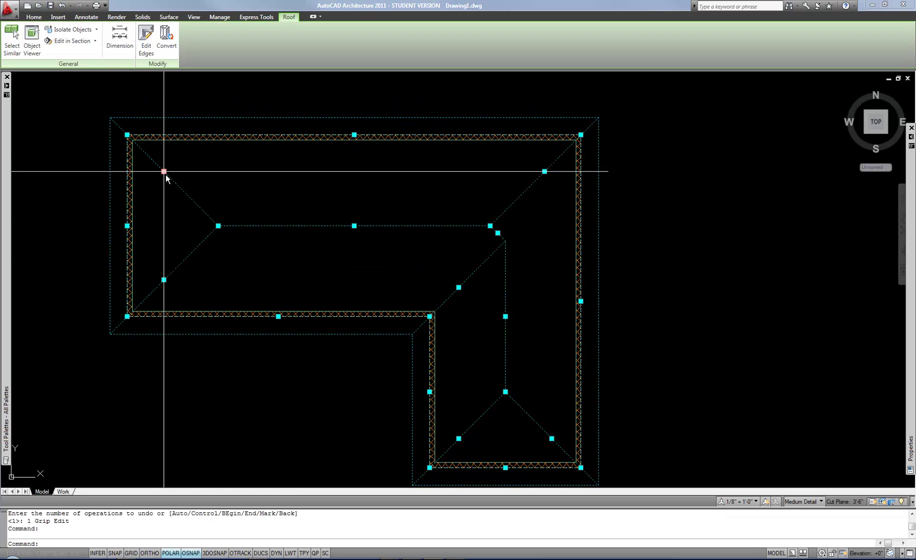
Stretch the left and lower-wing ridge ends out to the eaves to form gables.
left_click(218, 226)
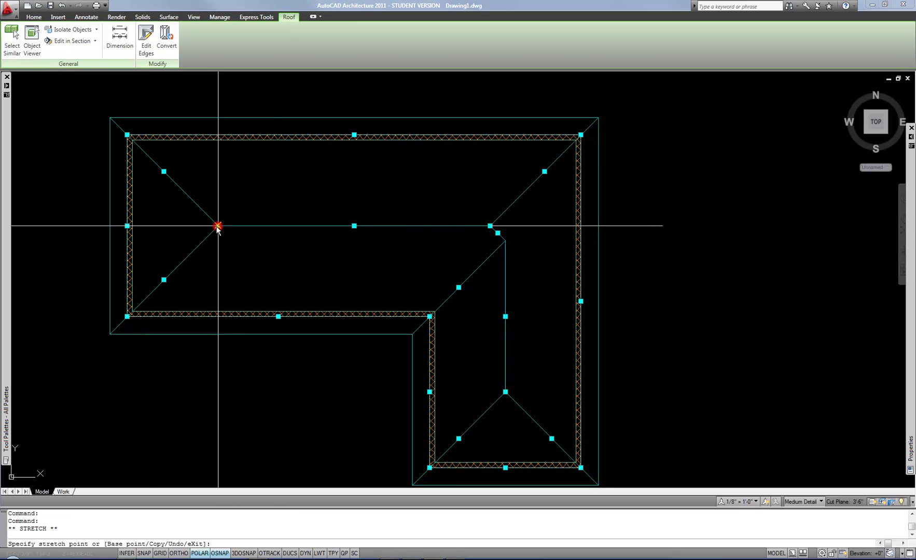
left_click(76, 227)
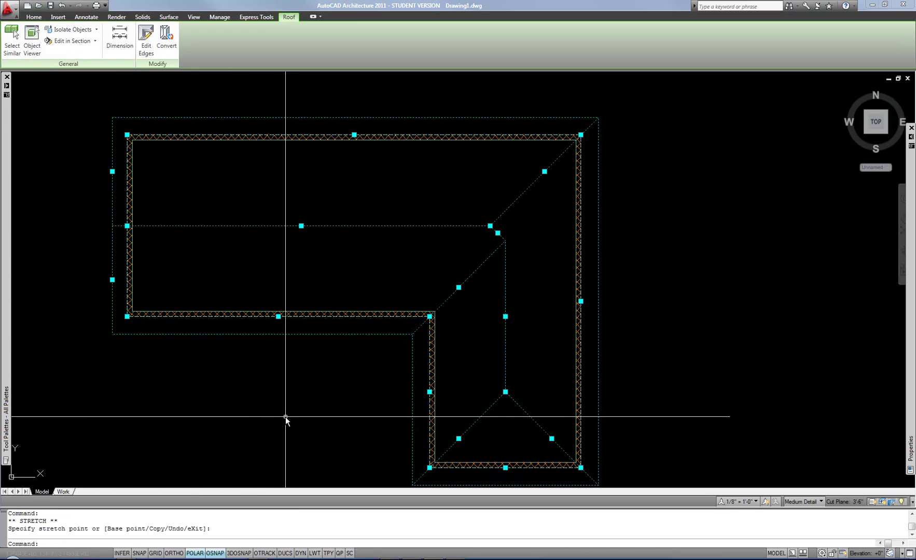
middle_click_drag(231, 379, 256, 311)
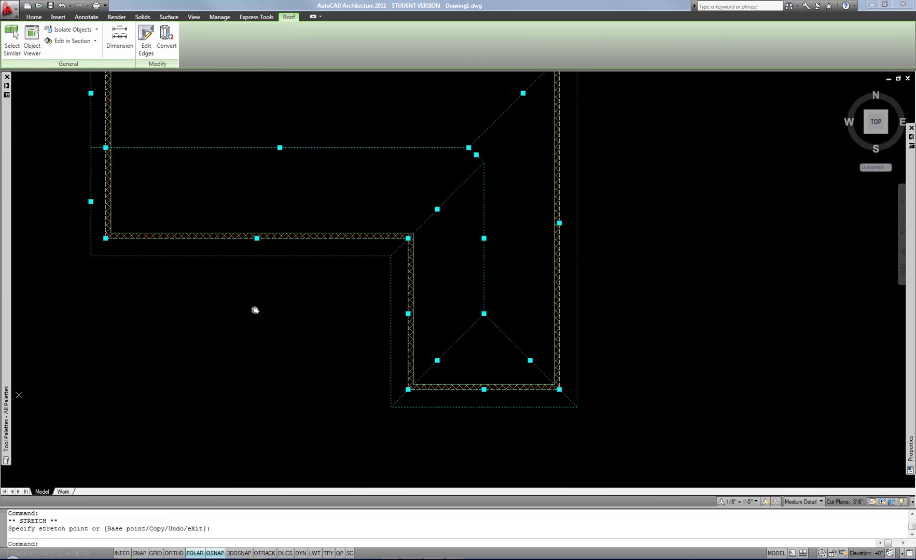
left_click(483, 314)
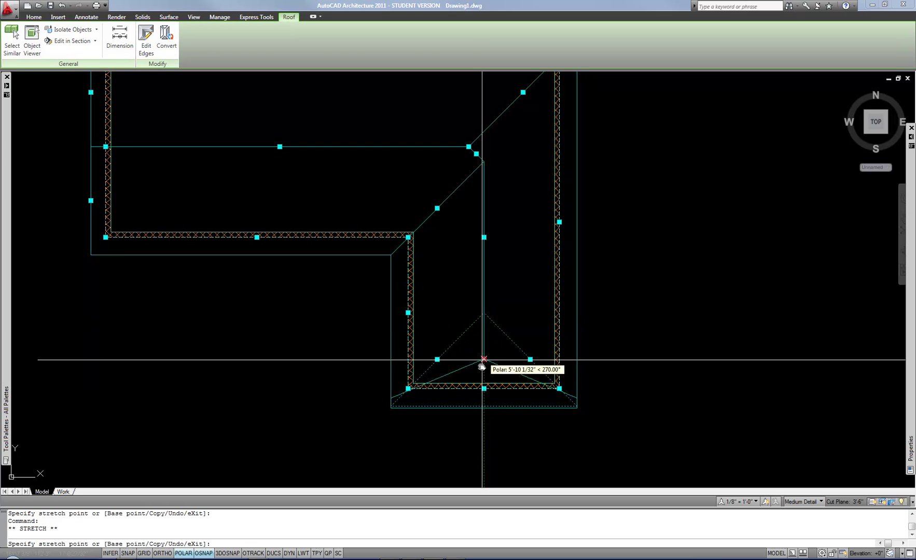
left_click(480, 464)
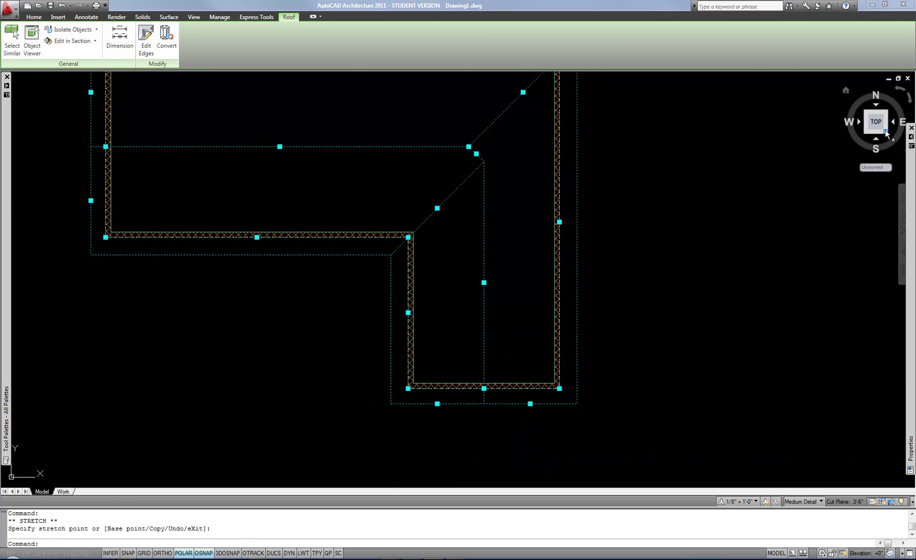
Switch to an isometric view and select the left gable-end brick wall.
left_click(866, 133)
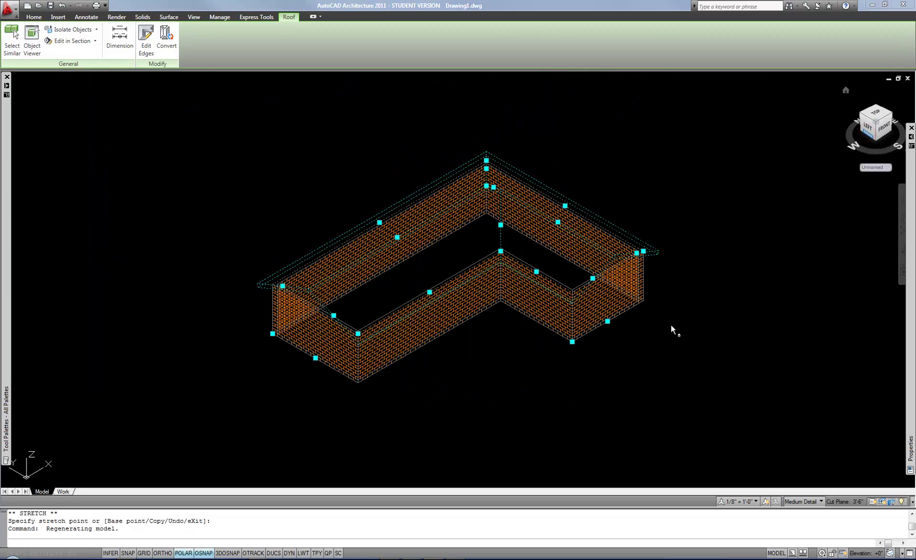
scroll(290, 368, "up", 6)
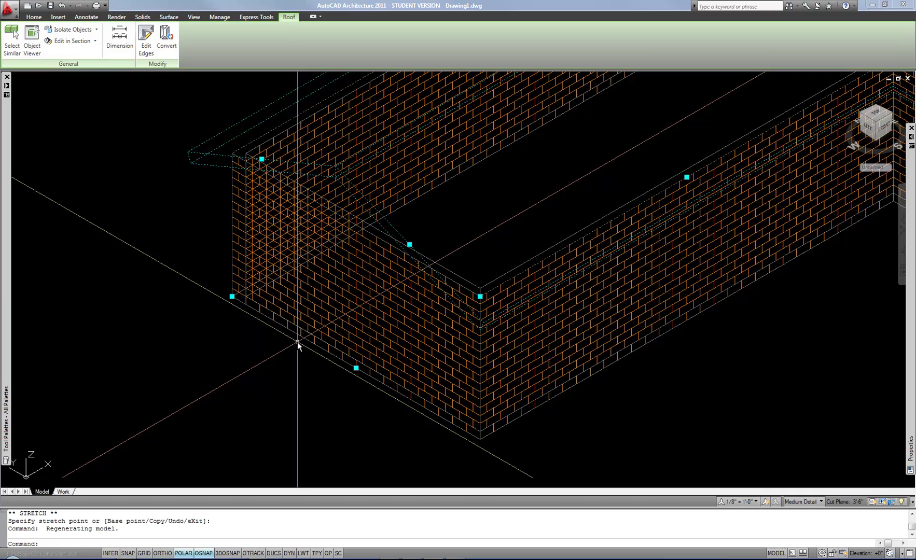
key("Escape")
middle_click_drag(323, 334, 367, 274)
left_click(374, 244)
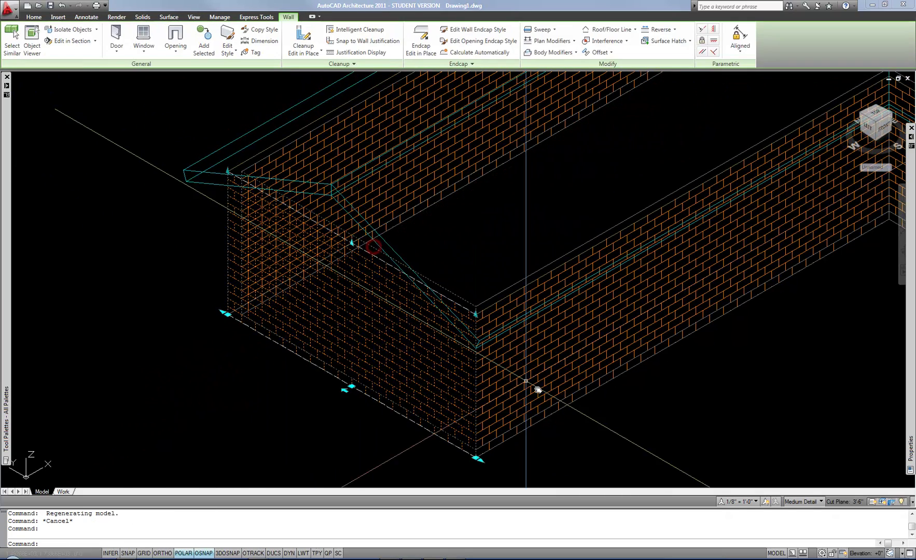
middle_click_drag(446, 364, 415, 363, "shift")
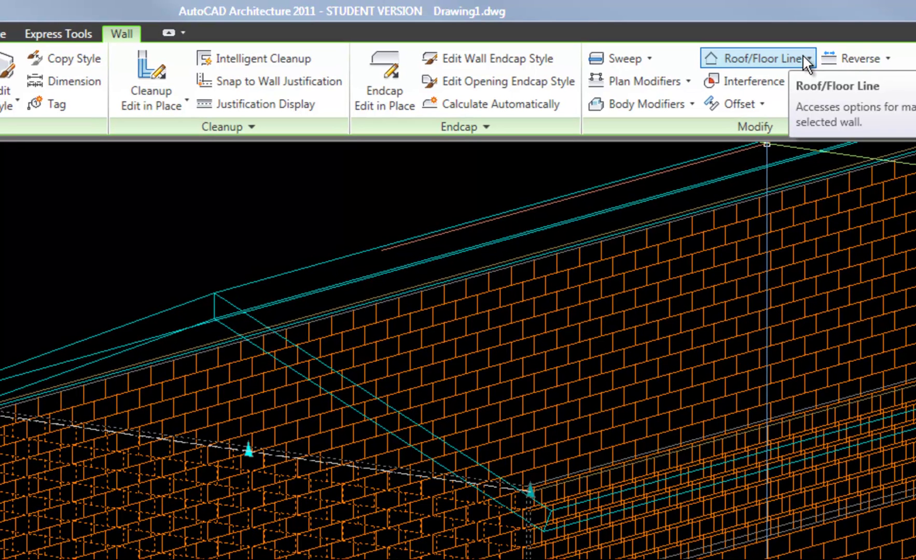
Auto-project the end wall's roof line up to the roof with Modify Roof Line.
left_click(805, 57)
left_click(784, 128)
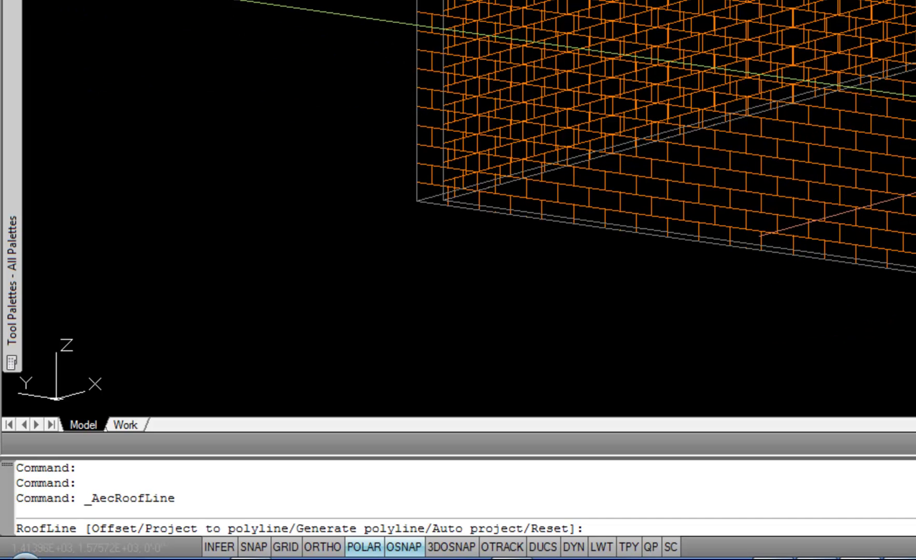
type("A")
key("Return")
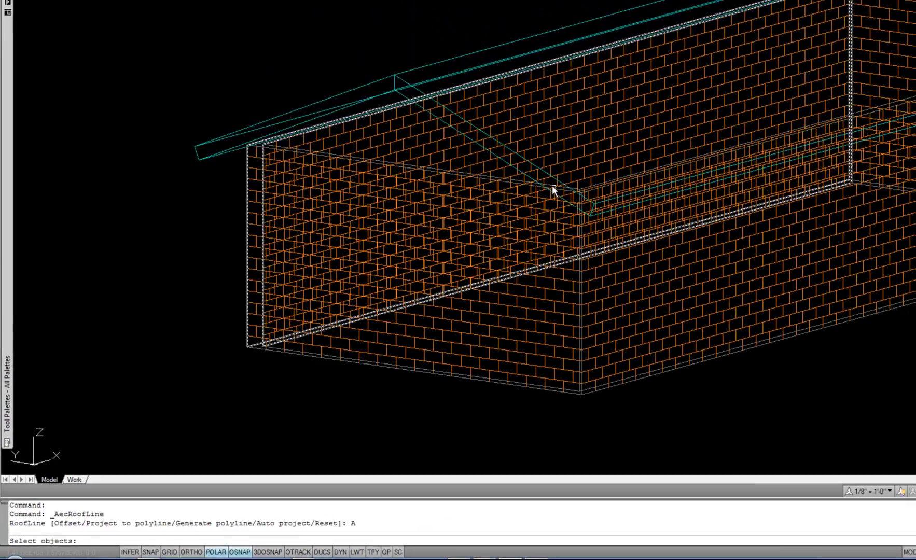
left_click(371, 83)
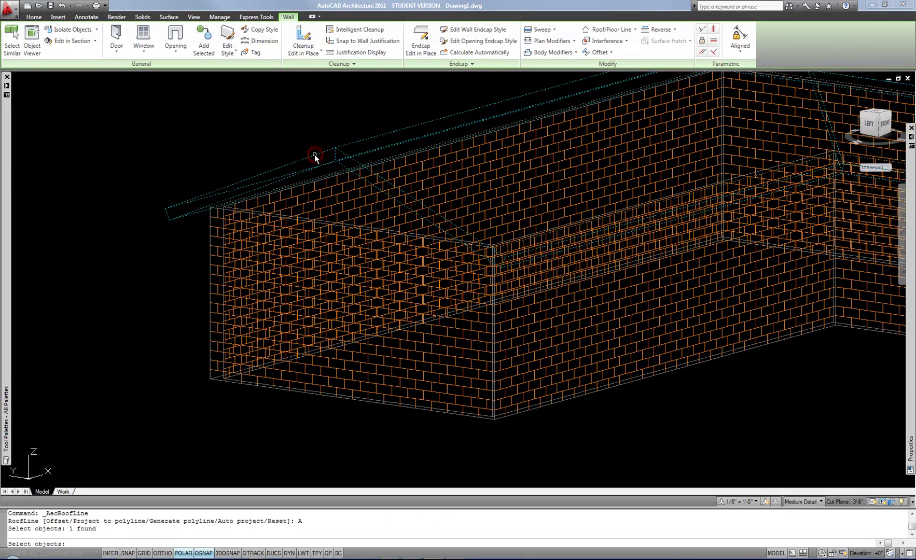
key("Return")
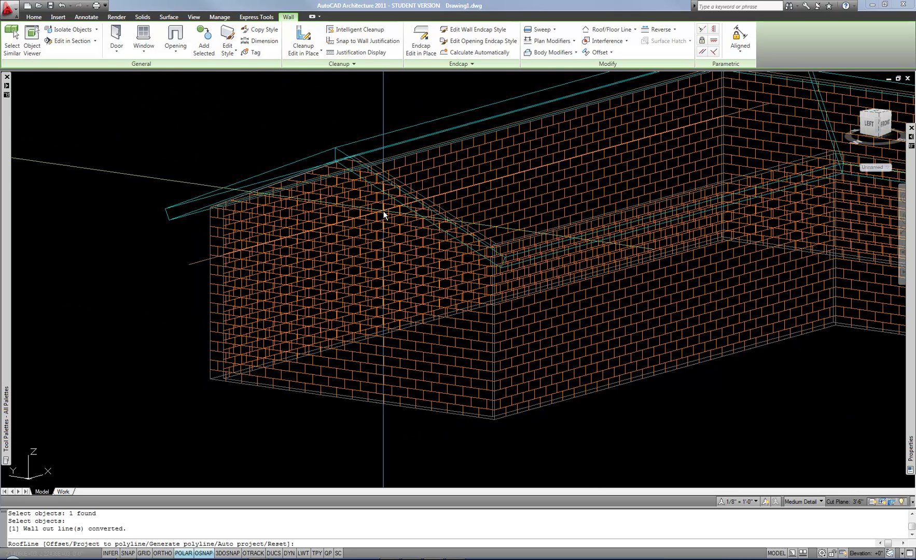
middle_click_drag(390, 223, 406, 276, "shift")
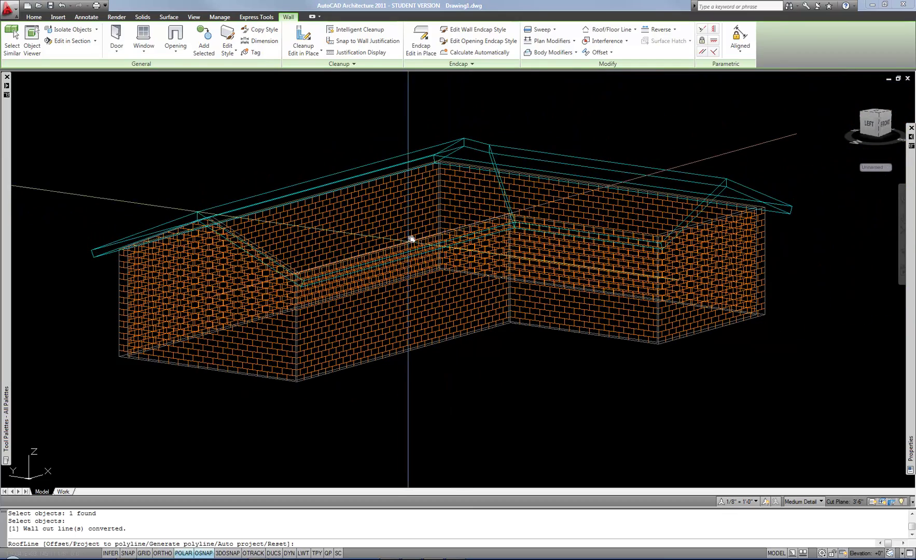
Switch to the Top plan view and select the L-shaped roof.
left_click(194, 17)
left_click(90, 30)
left_click(278, 82)
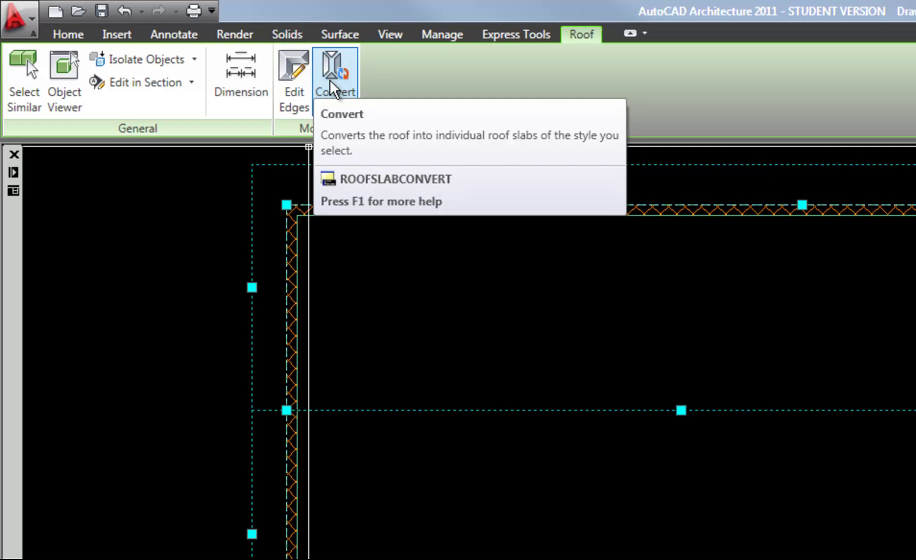
Browse the Home Roof Slab tool list, then return to the Roof editing tools.
left_click(73, 35)
left_click(218, 60)
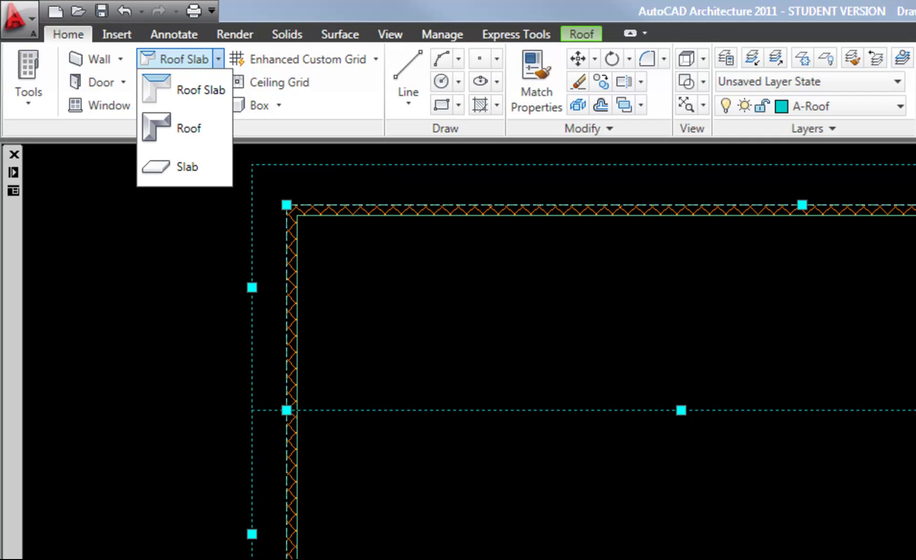
left_click(641, 11)
left_click(582, 34)
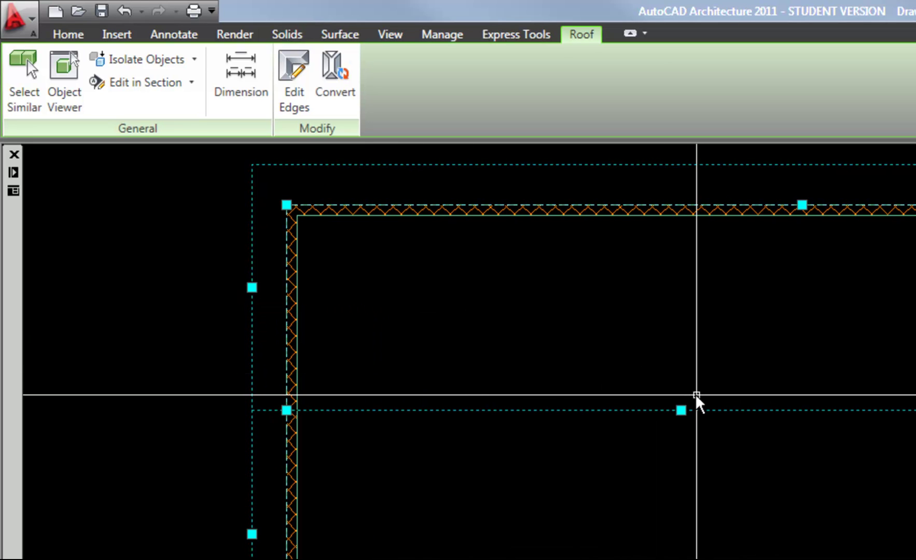
left_click(334, 68)
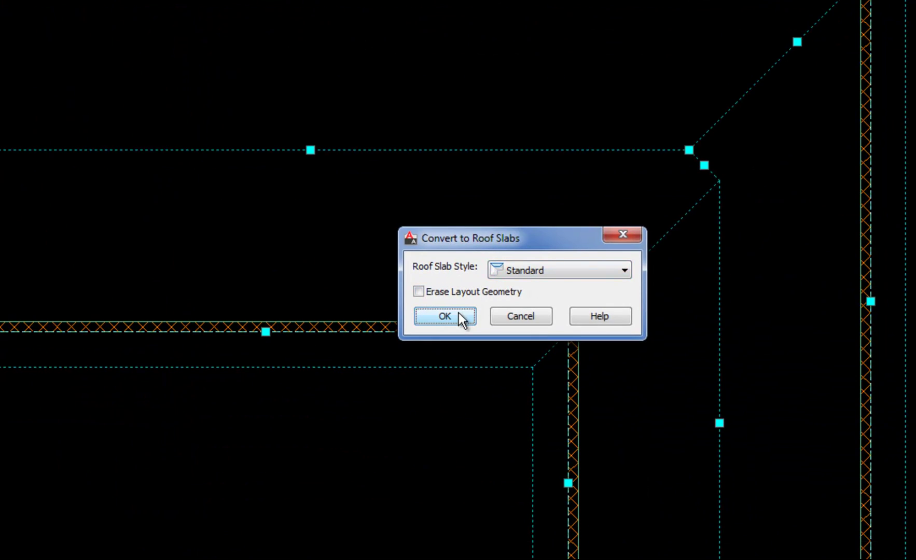
left_click(445, 291)
left_click(447, 317)
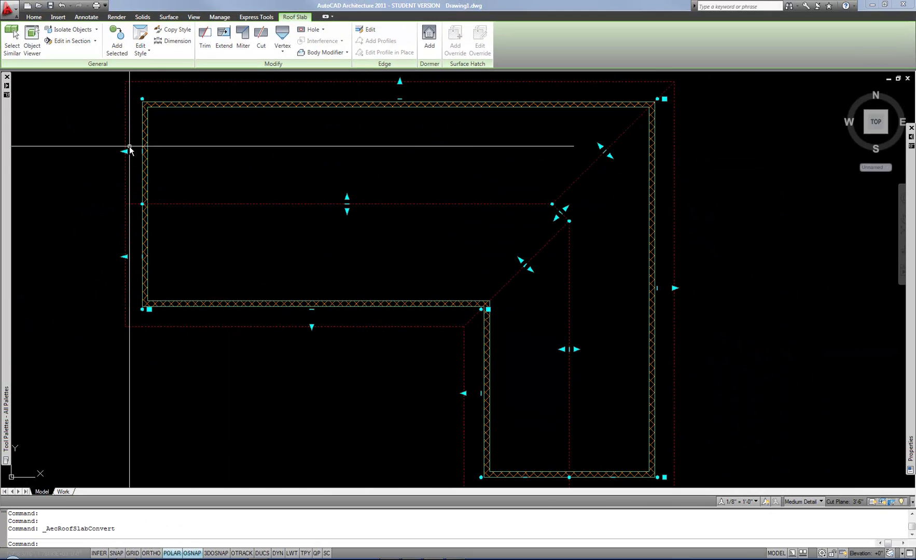
left_click(124, 151)
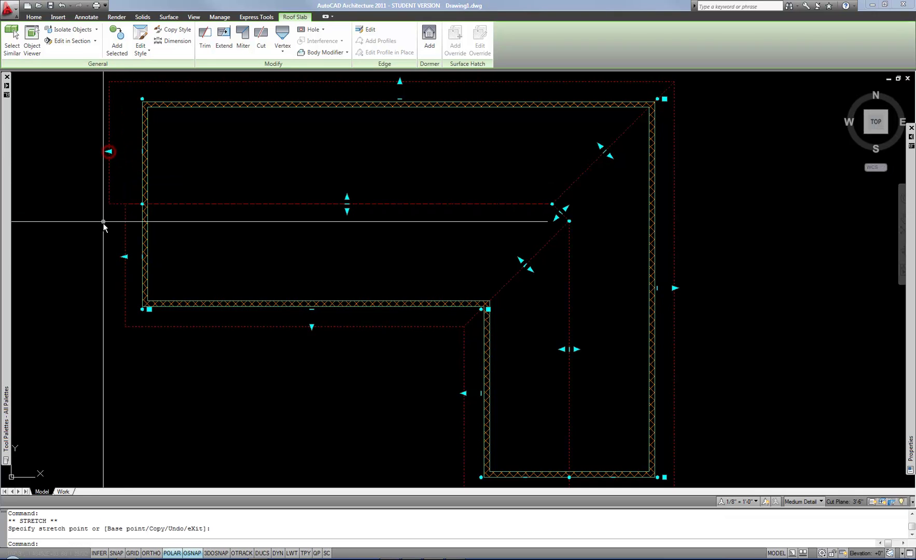
key("Escape")
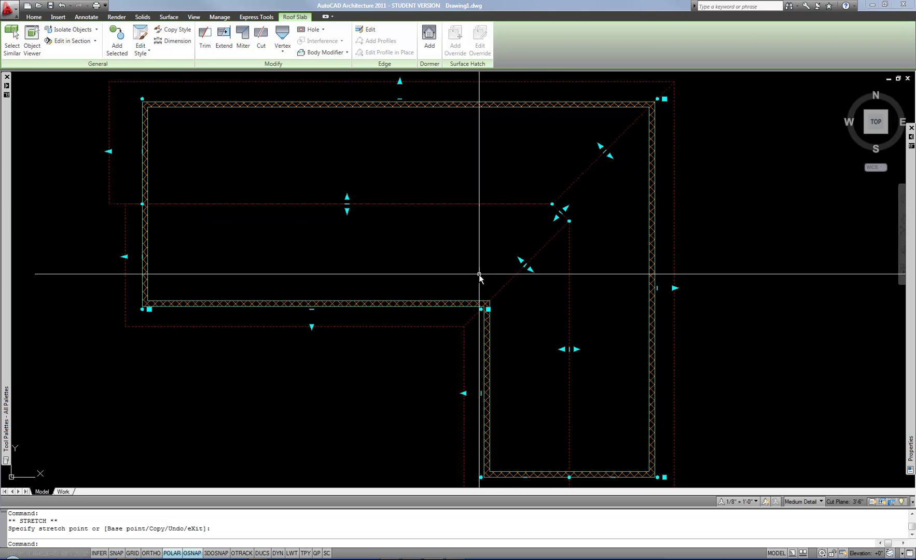
key("ctrl+z")
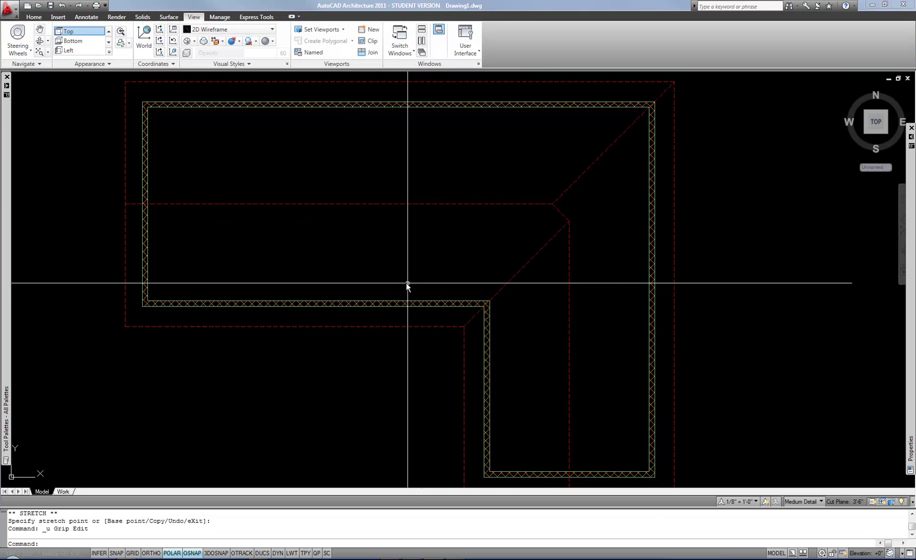
key("ctrl+z")
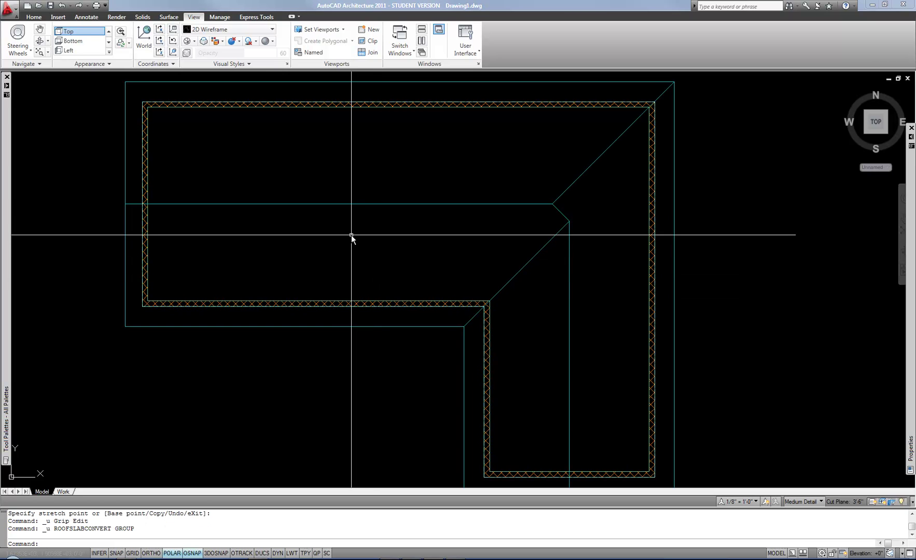
Convert the roof to Standard-style roof slabs with Erase Layout Geometry left unchecked.
left_click(299, 204)
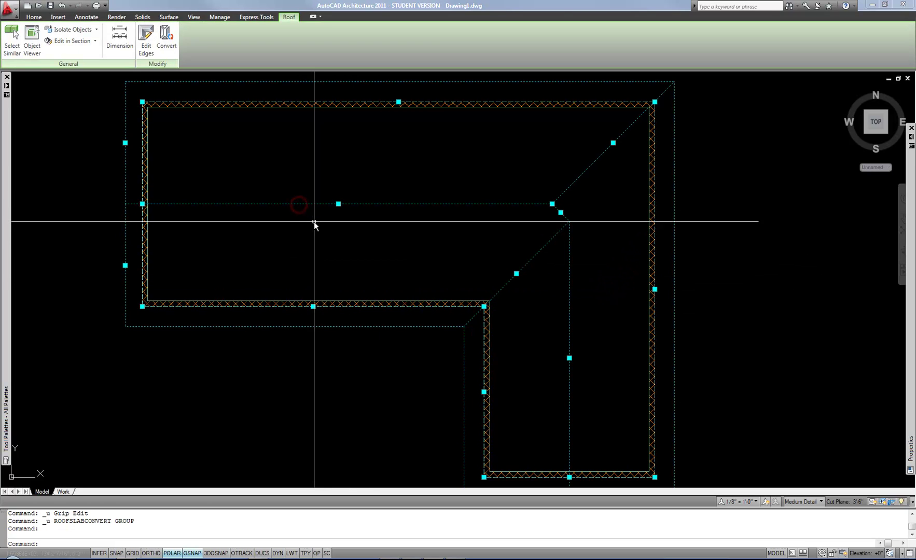
left_click(307, 233)
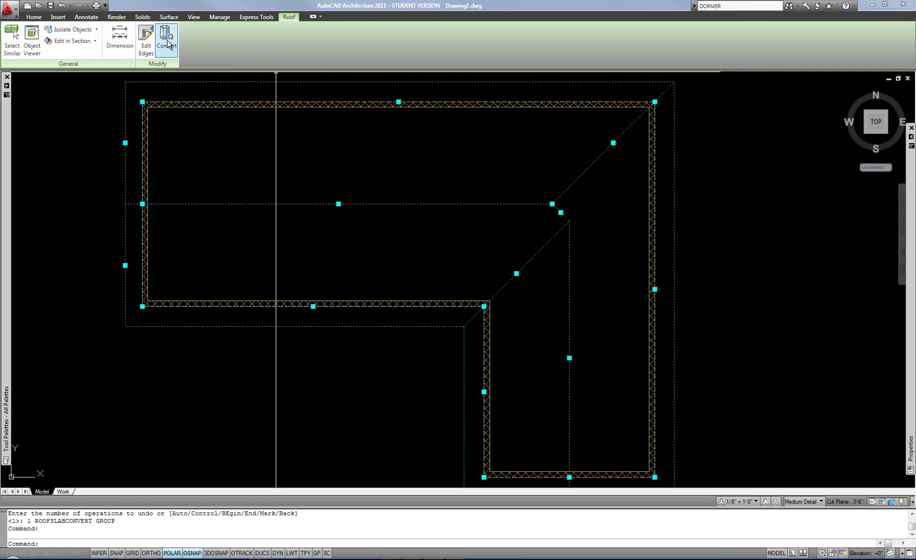
left_click(167, 37)
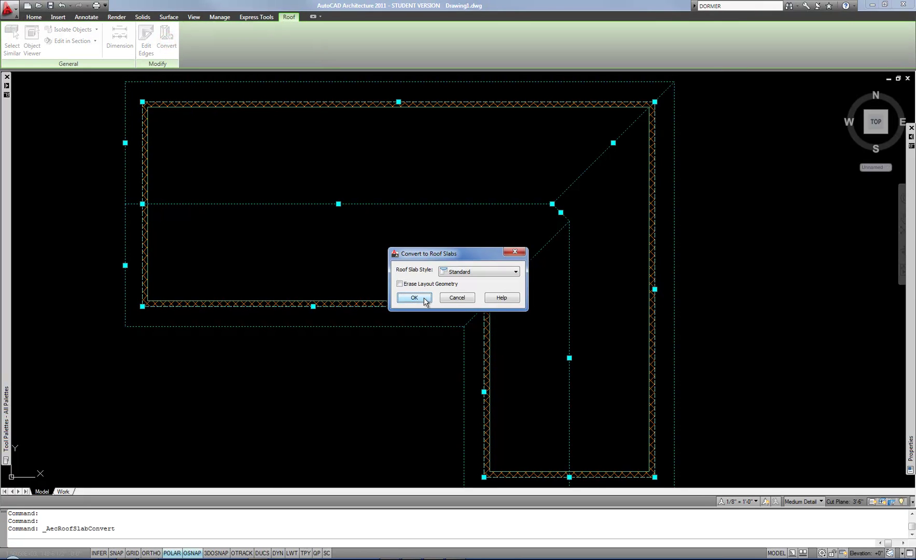
left_click(414, 298)
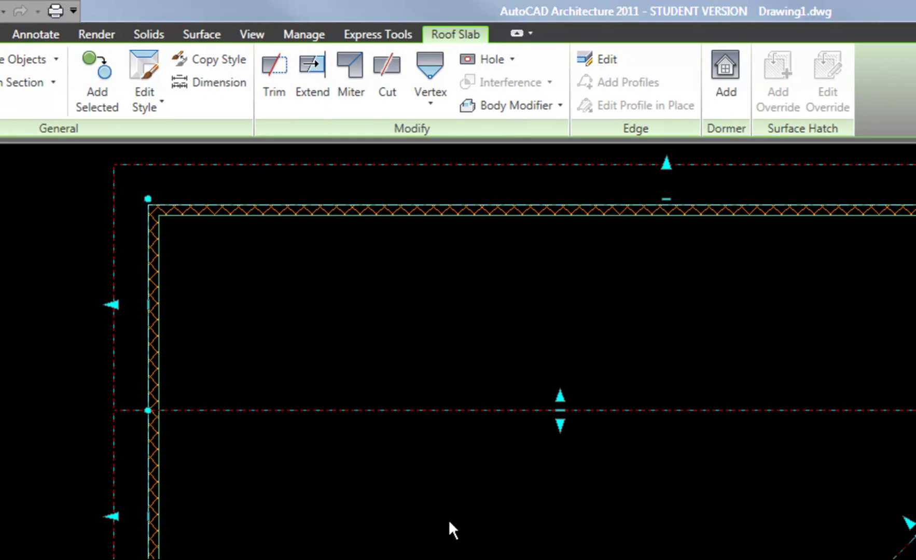
Edit the Standard roof slab style, checking Display Properties, then its single BT-thick component.
left_click(147, 70)
left_click(148, 88)
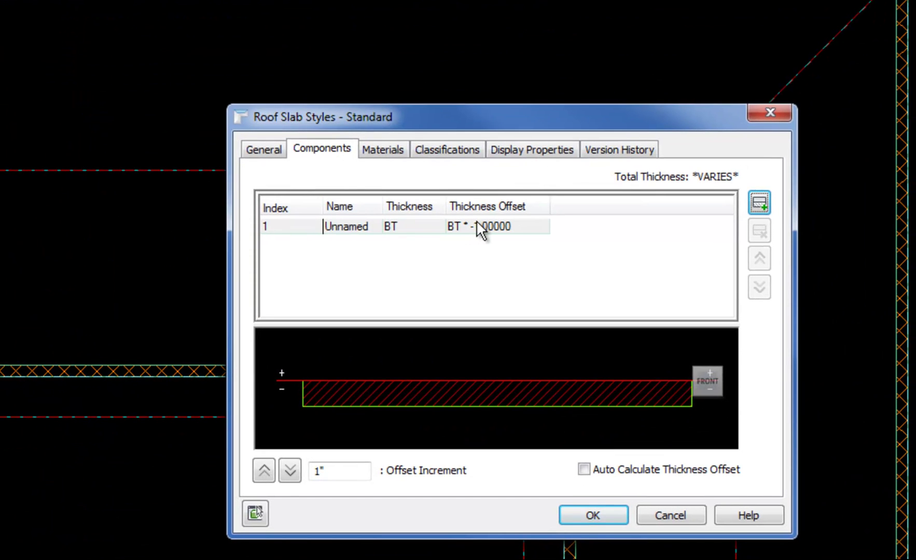
left_click(526, 147)
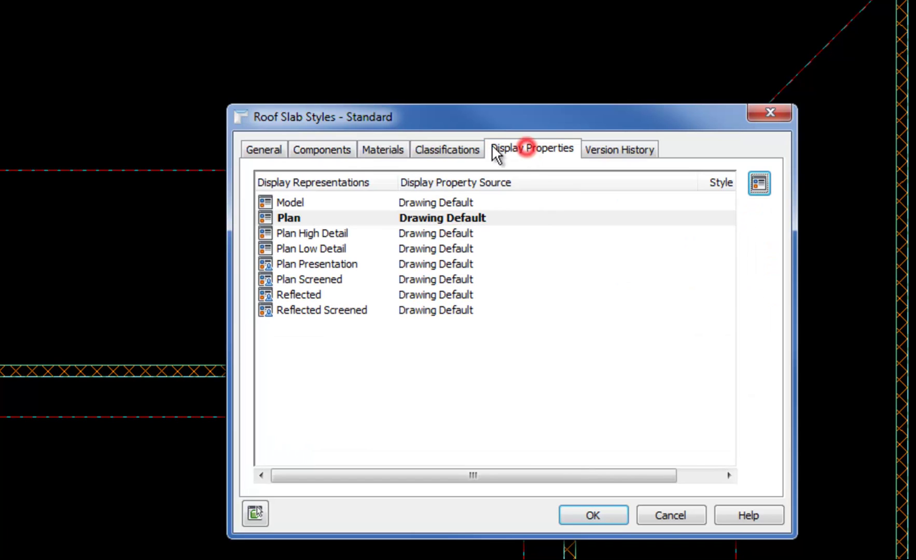
left_click(348, 149)
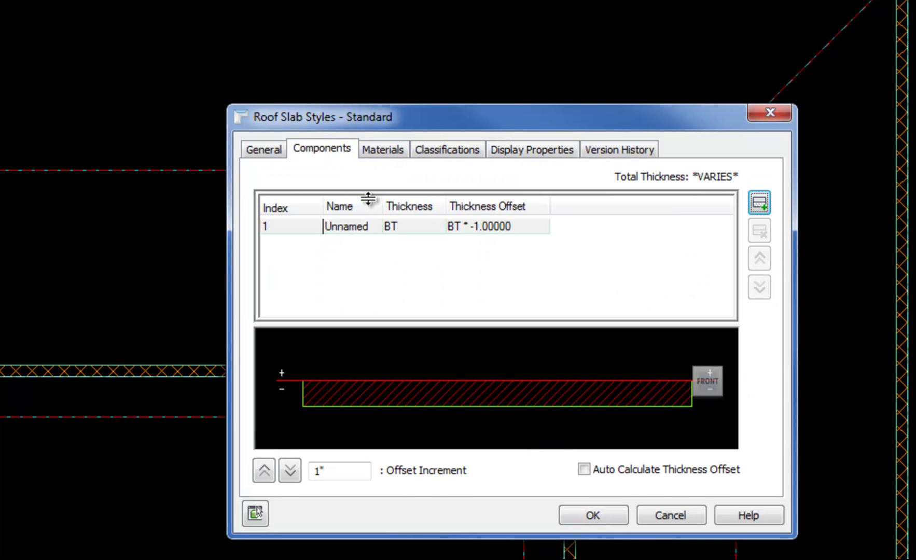